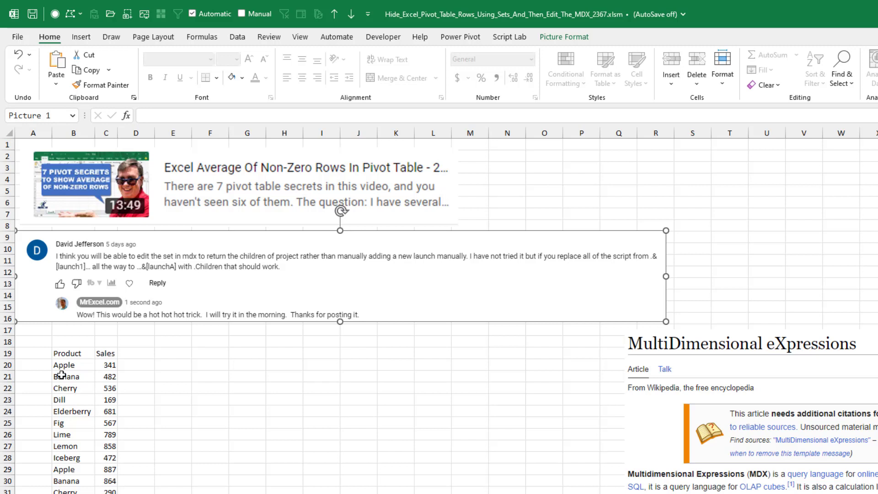
# Step: Convert the Product and Sales data starting at B19 into a table with headers and name the table Data
pyautogui.click(67, 354)
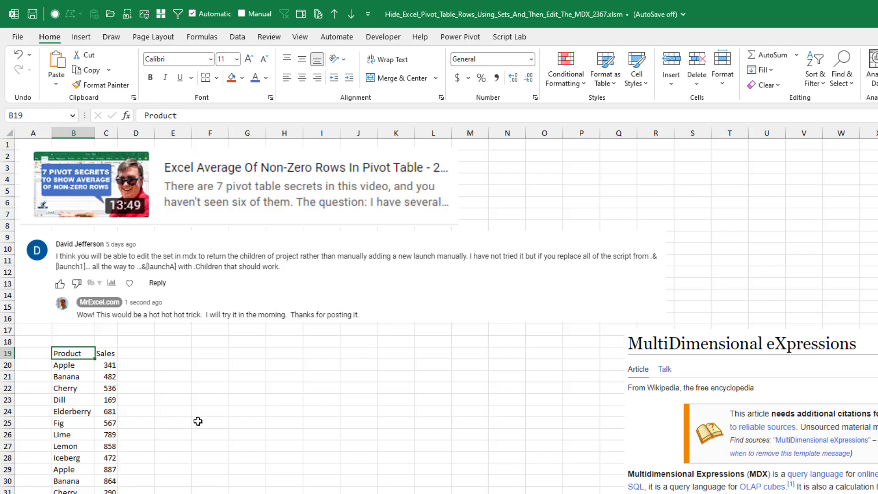
pyautogui.scroll(-6, 198, 420)
pyautogui.hotkey('ctrl', 't')
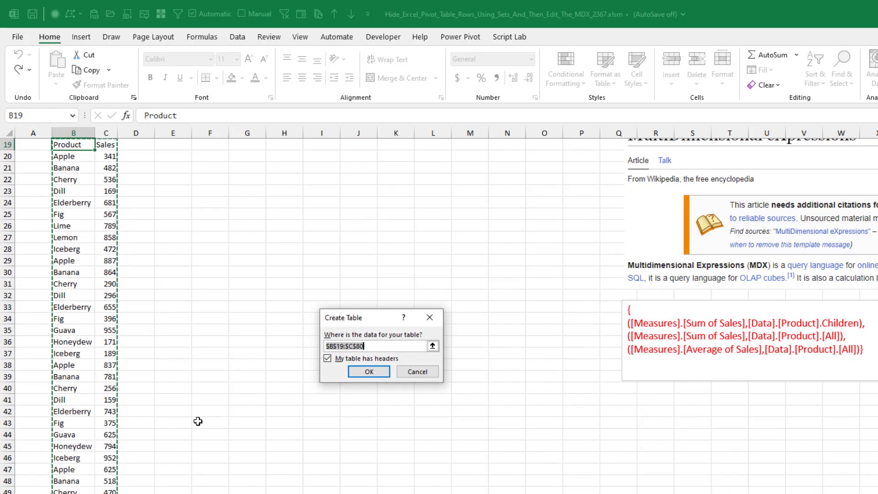
pyautogui.click(369, 371)
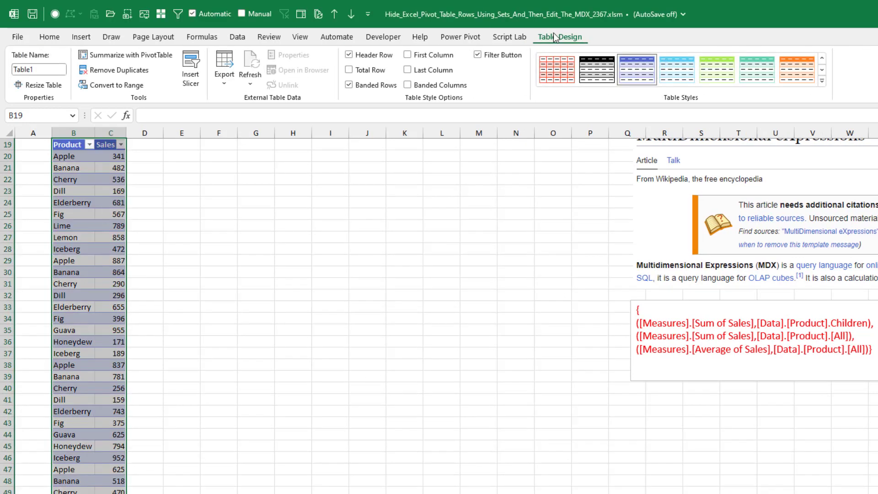
pyautogui.click(59, 69)
pyautogui.write('Data')
pyautogui.press('Return')
# Step: Create a PivotTable from the Data table at cell F20 of the existing worksheet, adding the data to the Data Model
pyautogui.scroll(2, 164, 253)
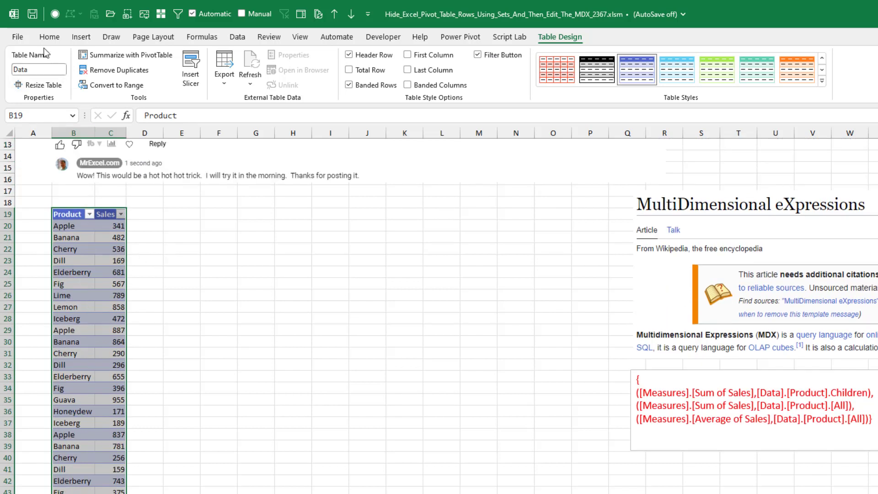
pyautogui.click(81, 37)
pyautogui.click(28, 62)
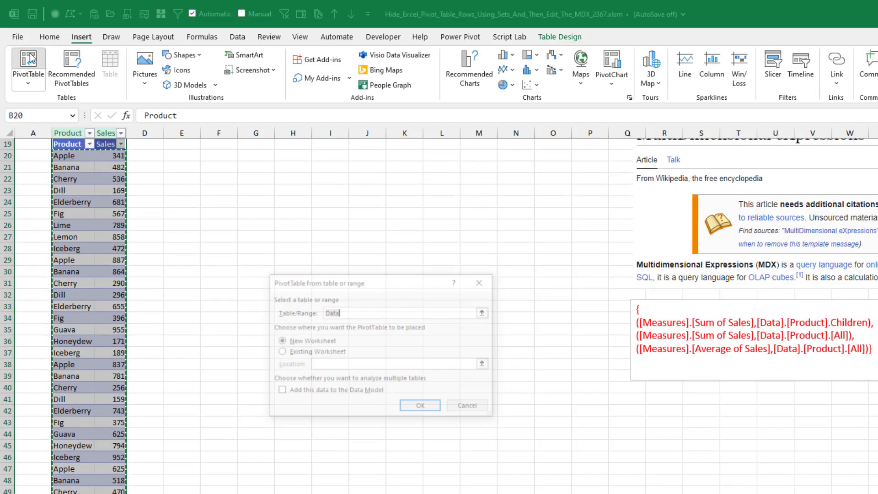
pyautogui.click(280, 352)
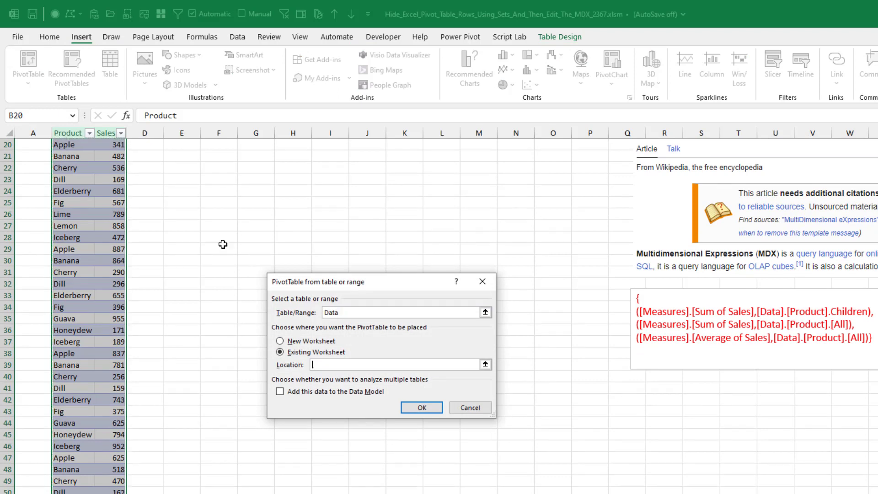
pyautogui.scroll(2, 223, 244)
pyautogui.click(217, 225)
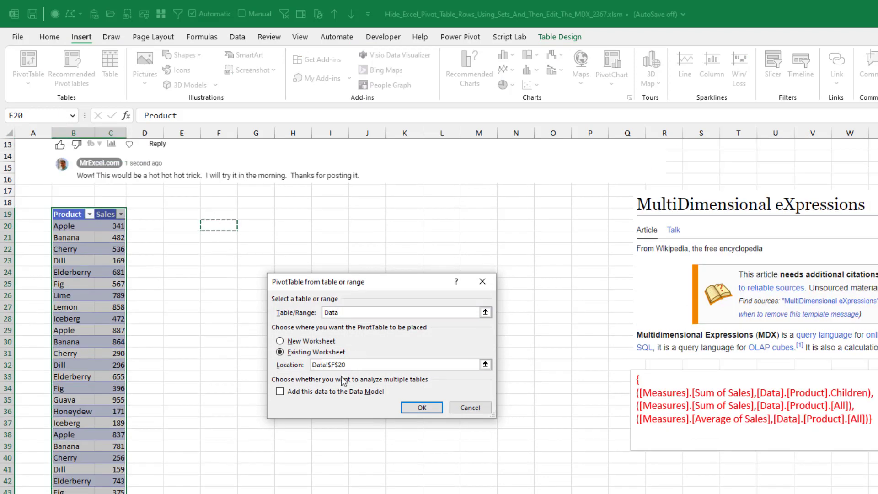
pyautogui.click(280, 391)
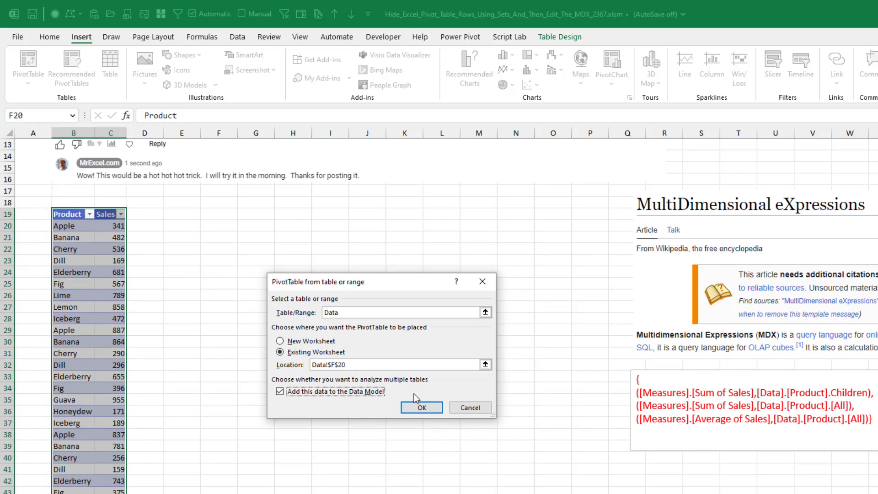
pyautogui.click(424, 409)
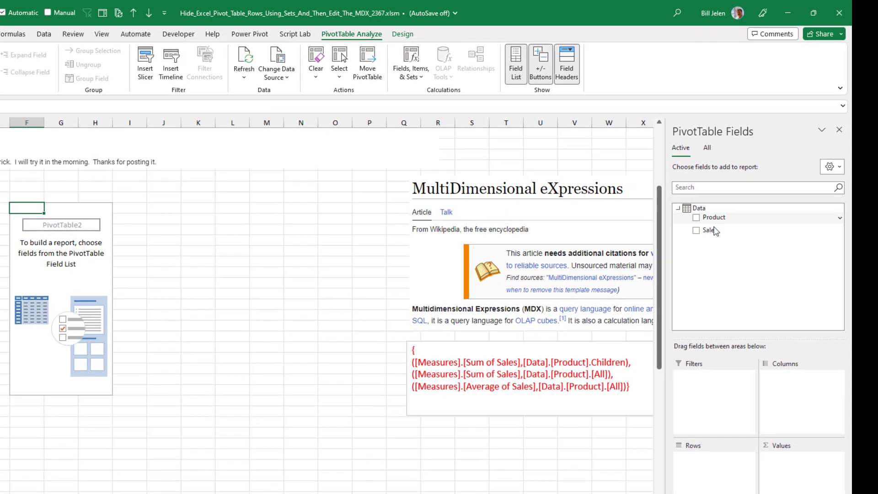
# Step: Place Product in the PivotTable's rows and add Sales twice to its values
pyautogui.moveTo(759, 220); pyautogui.dragTo(779, 448)
pyautogui.moveTo(717, 238); pyautogui.dragTo(784, 465)
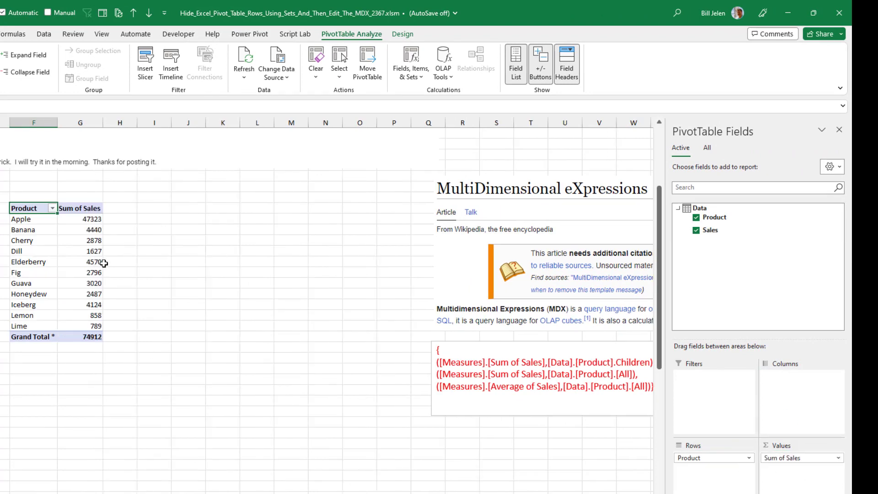
pyautogui.moveTo(709, 232); pyautogui.dragTo(786, 473)
# Step: Summarize the second Sales value field by Average and move Values into the row area above Product
pyautogui.doubleClick(135, 209)
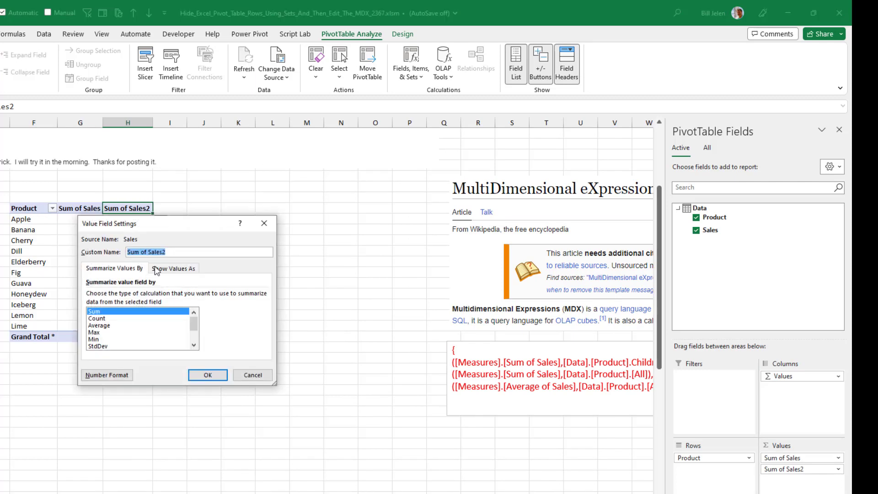
pyautogui.click(108, 325)
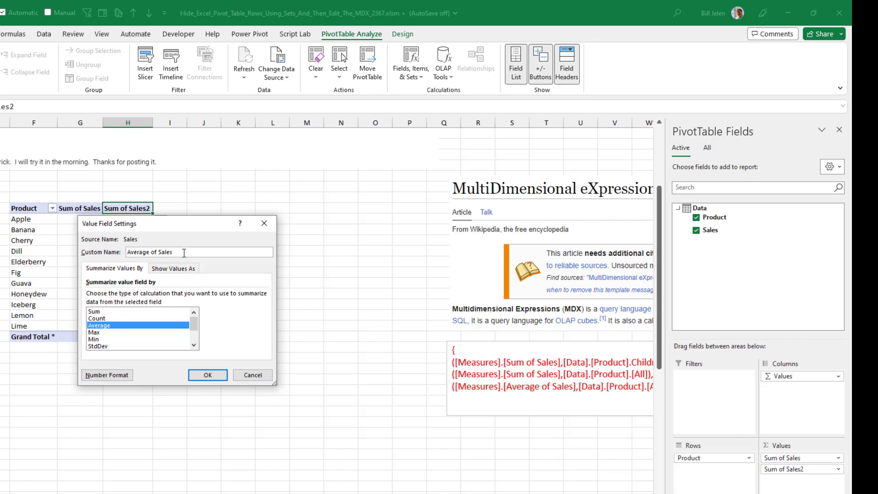
pyautogui.click(207, 374)
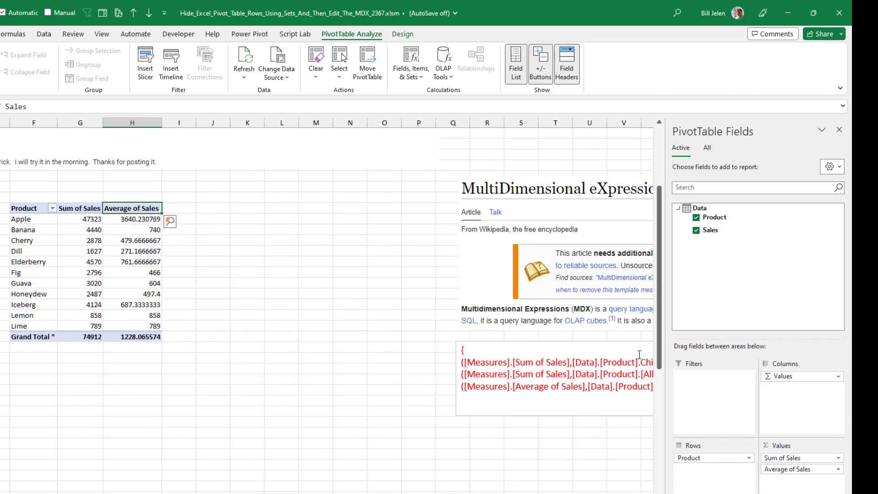
pyautogui.moveTo(766, 376); pyautogui.dragTo(700, 455)
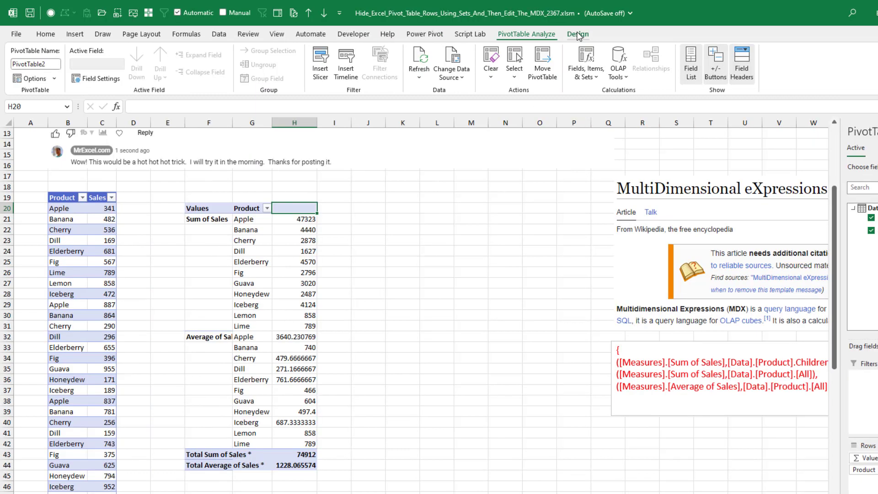
# Step: Turn off including filtered items in the PivotTable's totals and widen column F to fit its labels
pyautogui.click(403, 34)
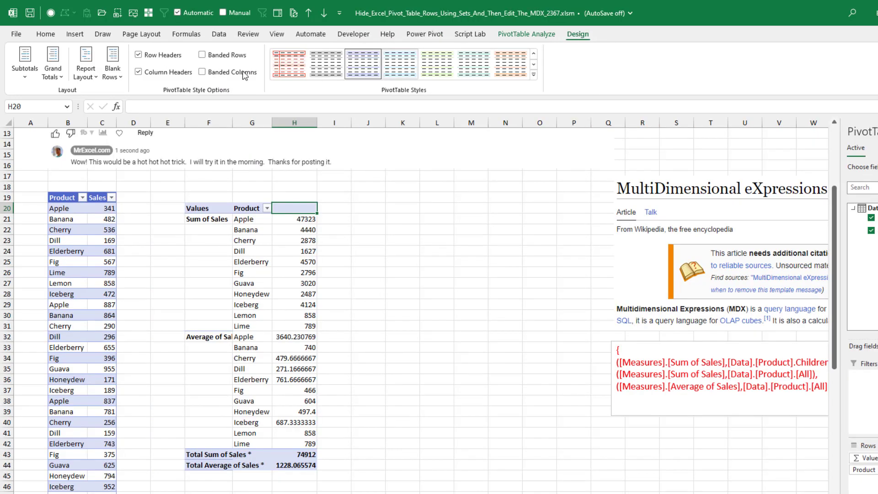
pyautogui.click(25, 64)
pyautogui.click(92, 177)
pyautogui.moveTo(233, 125); pyautogui.dragTo(269, 125)
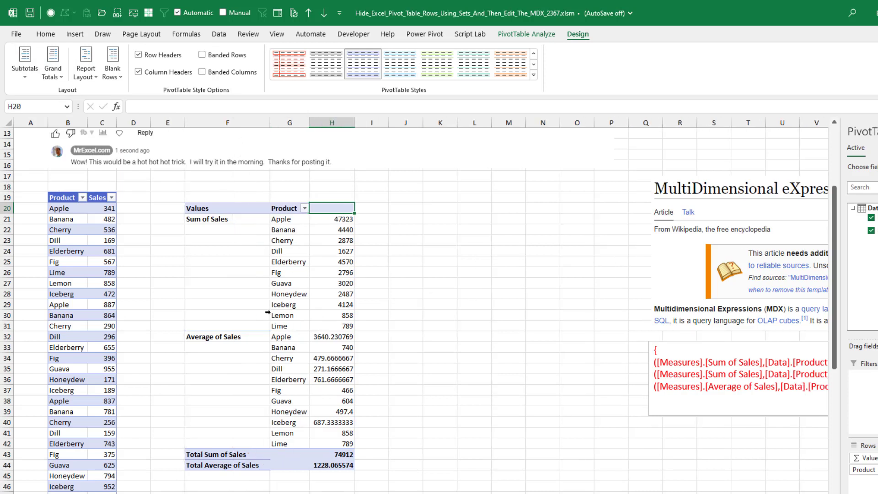
# Step: Create Set1 from the PivotTable's row items, deleting the Average of Sales rows for Apple through Lime and keeping both All rows
pyautogui.click(236, 339)
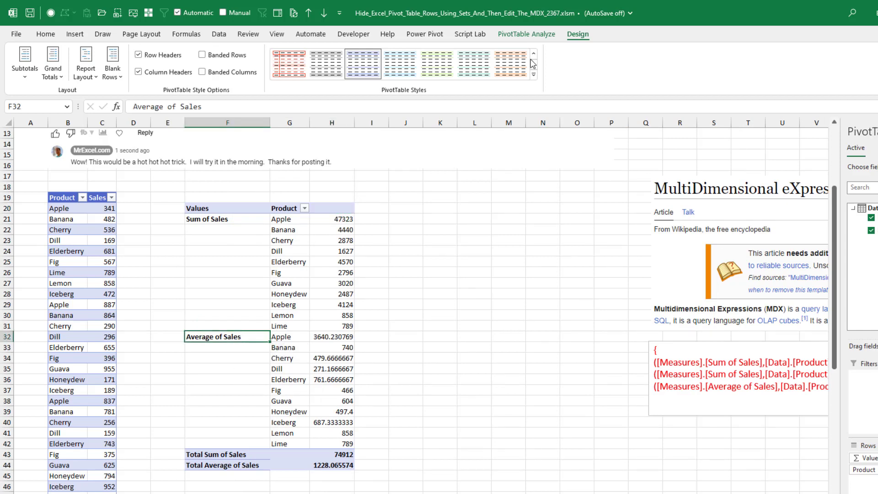
pyautogui.click(543, 35)
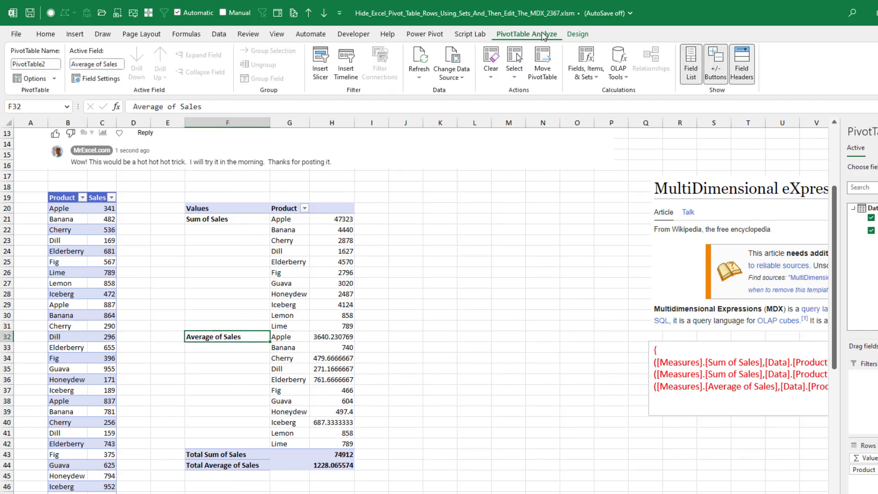
pyautogui.click(586, 75)
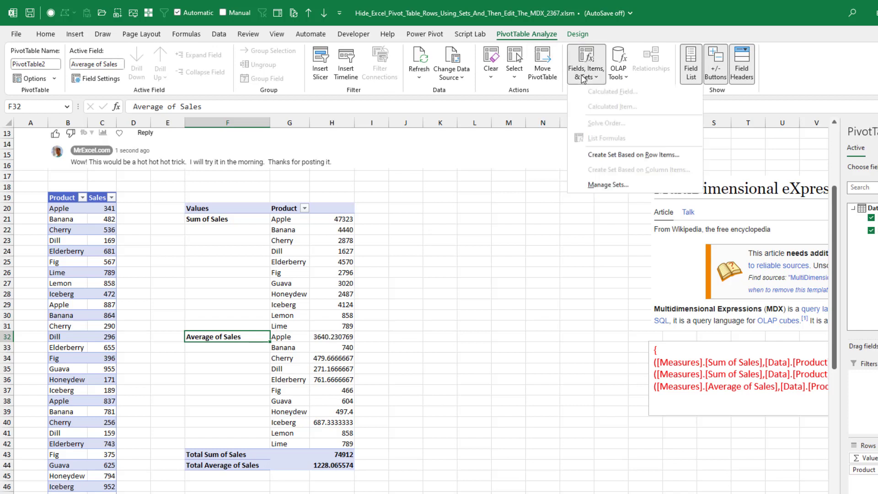
pyautogui.click(613, 157)
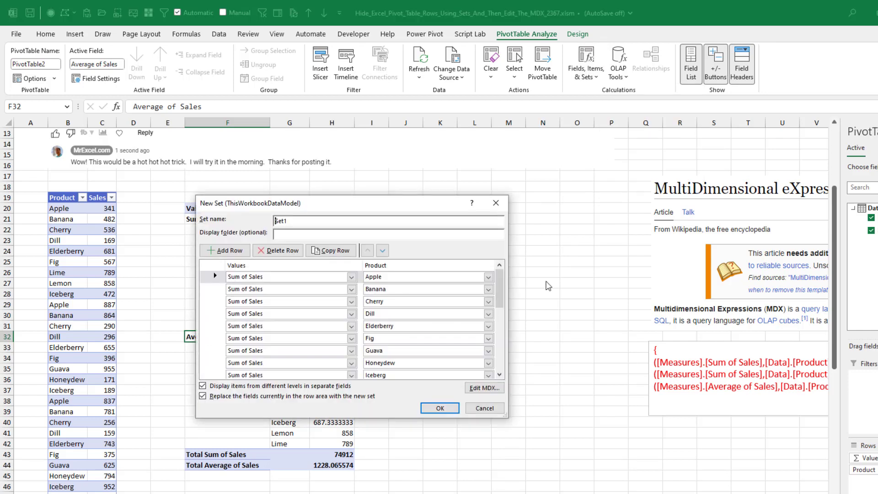
pyautogui.moveTo(503, 295); pyautogui.dragTo(503, 328)
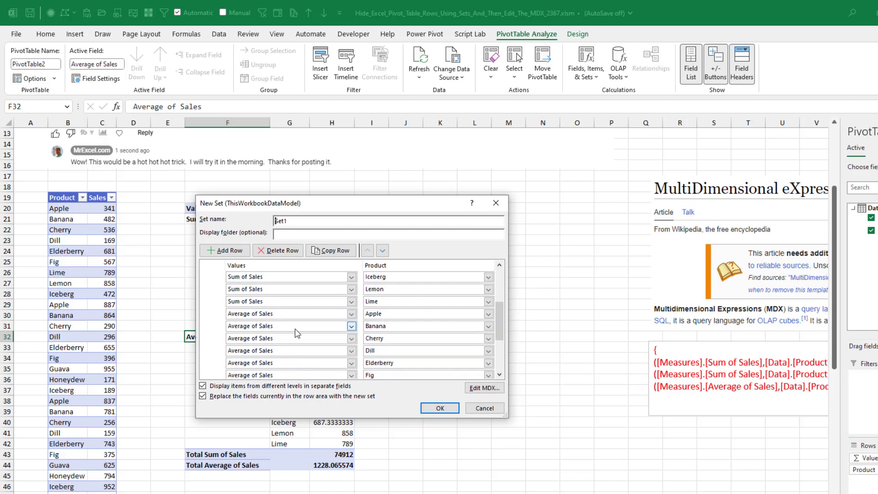
pyautogui.click(224, 319)
pyautogui.click(293, 253)
pyautogui.click(292, 252)
pyautogui.click(293, 253)
pyautogui.click(292, 253)
pyautogui.click(292, 253)
pyautogui.click(293, 253)
pyautogui.click(293, 253)
pyautogui.click(293, 253)
pyautogui.click(293, 253)
pyautogui.click(293, 253)
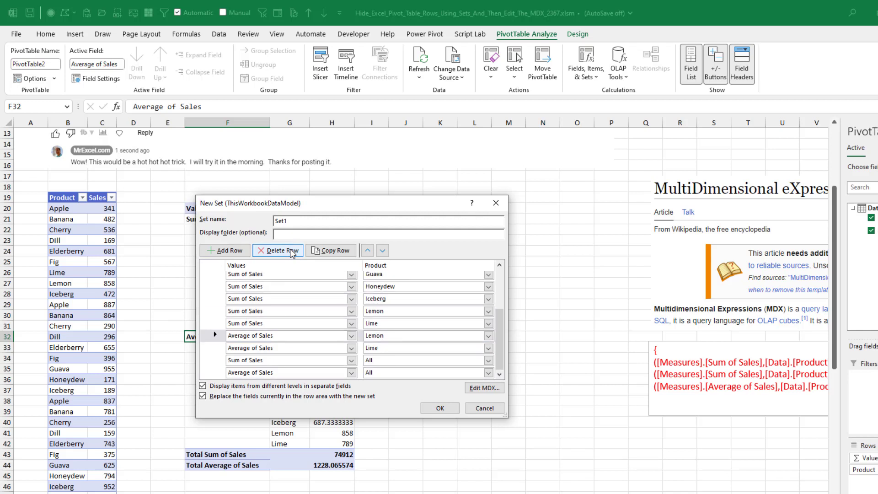
pyautogui.click(293, 253)
pyautogui.click(293, 253)
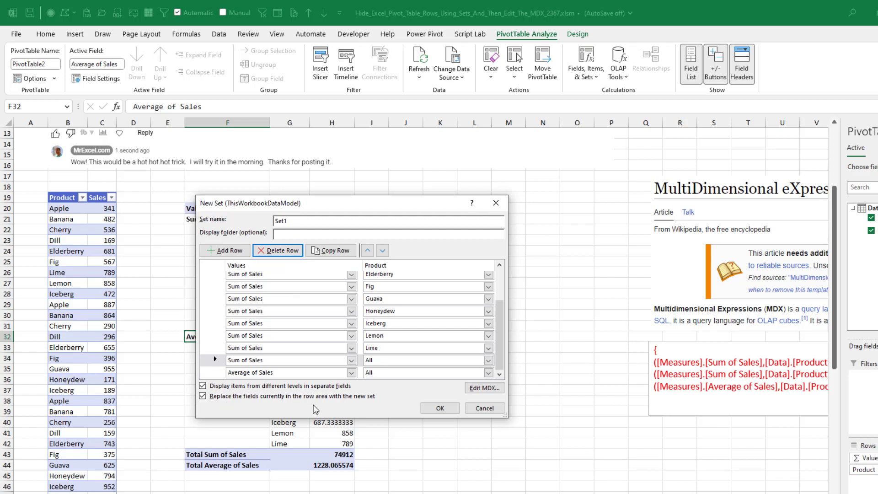
pyautogui.click(440, 408)
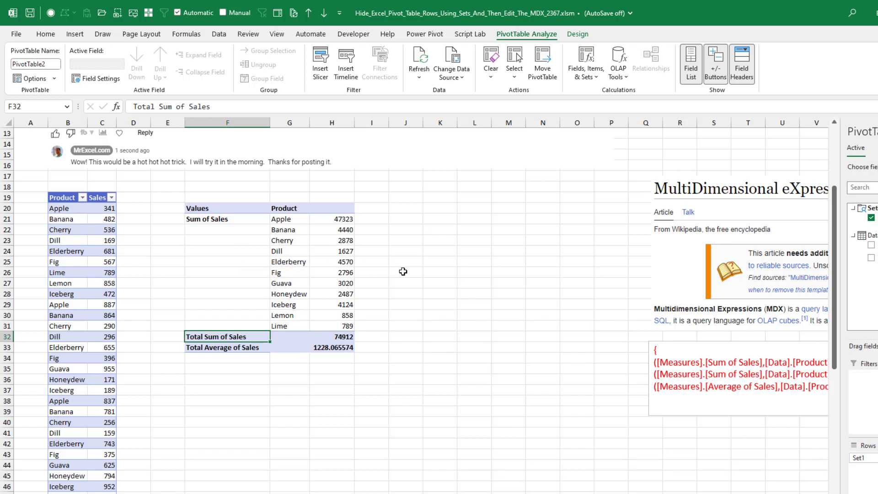
# Step: Copy the entire MDX expression from the text box below the MultiDimensional eXpressions article
pyautogui.scroll(2, 413, 336)
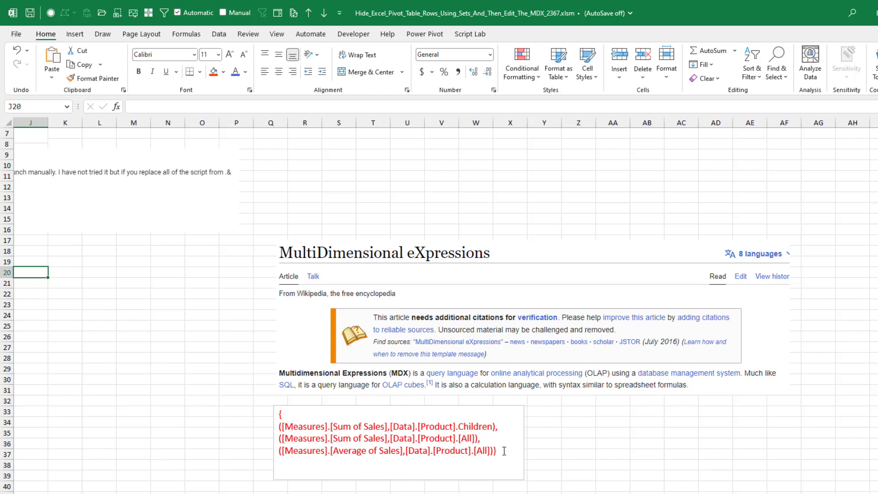
pyautogui.moveTo(505, 452); pyautogui.dragTo(247, 414)
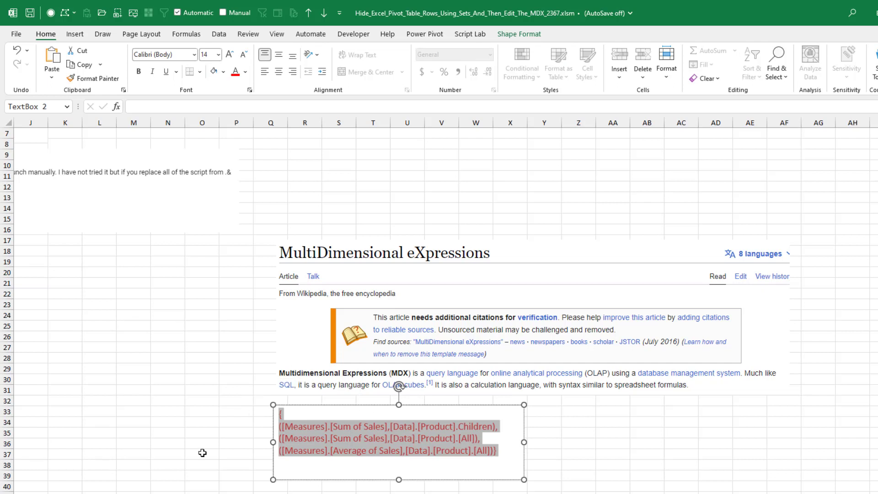
pyautogui.hscroll(-5, 270, 308)
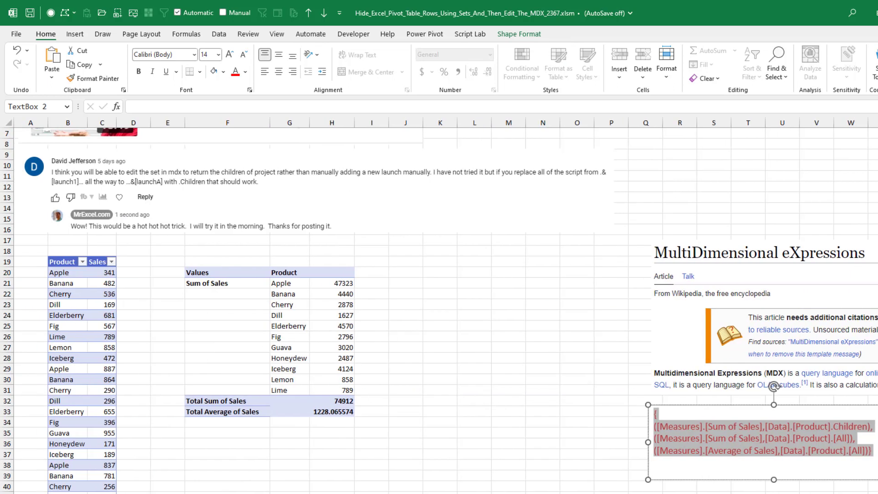
# Step: Replace Set1's entire MDX definition with the copied expression using [Data].[Product].Children plus the sum and average [All] rows
pyautogui.click(289, 306)
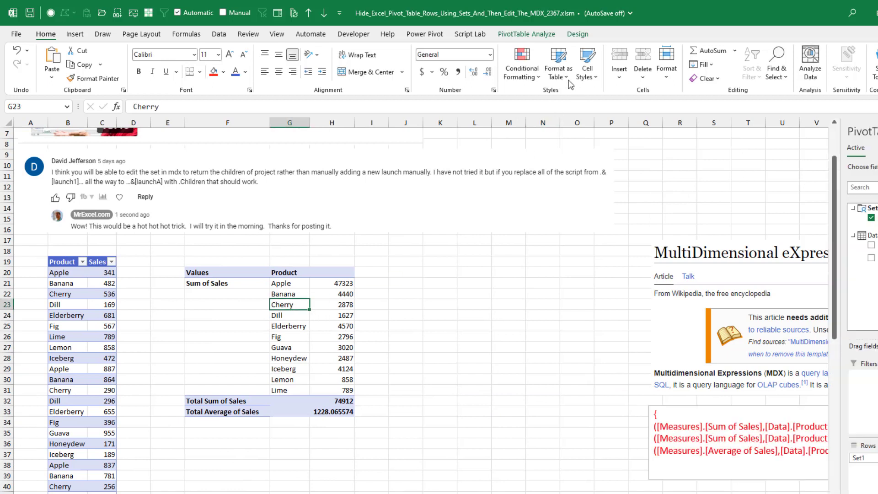
pyautogui.click(535, 35)
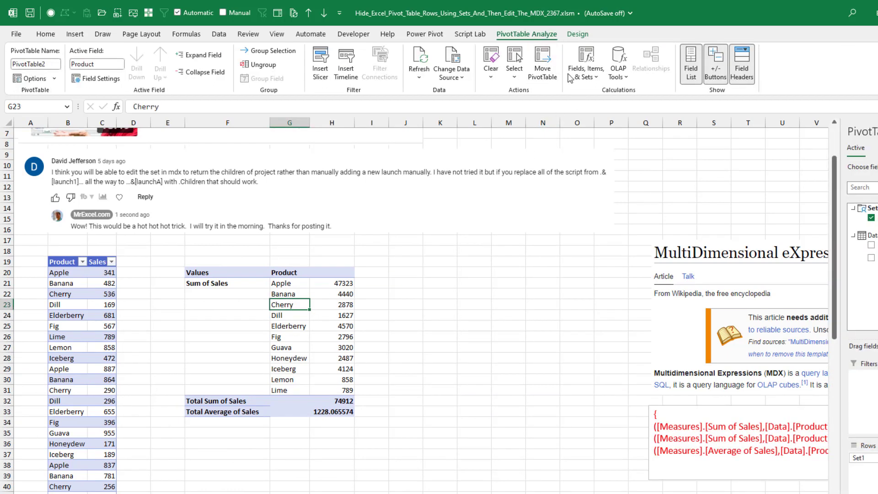
pyautogui.click(586, 69)
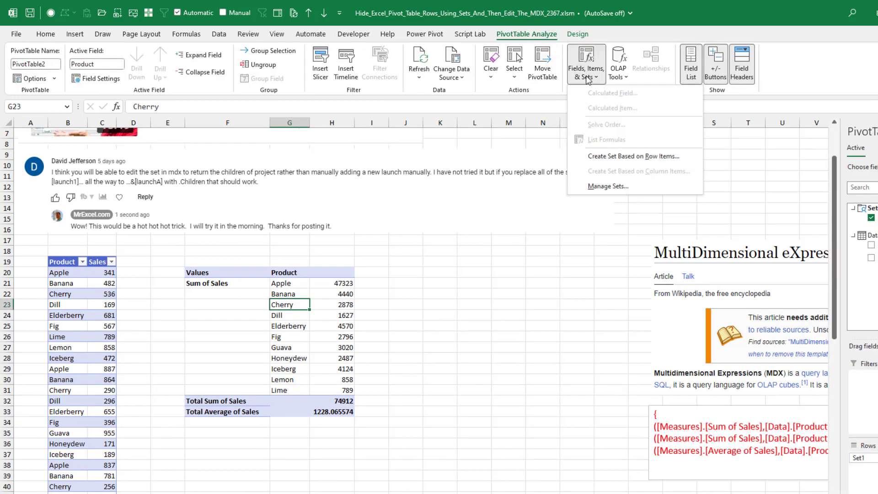
pyautogui.click(608, 187)
pyautogui.click(280, 278)
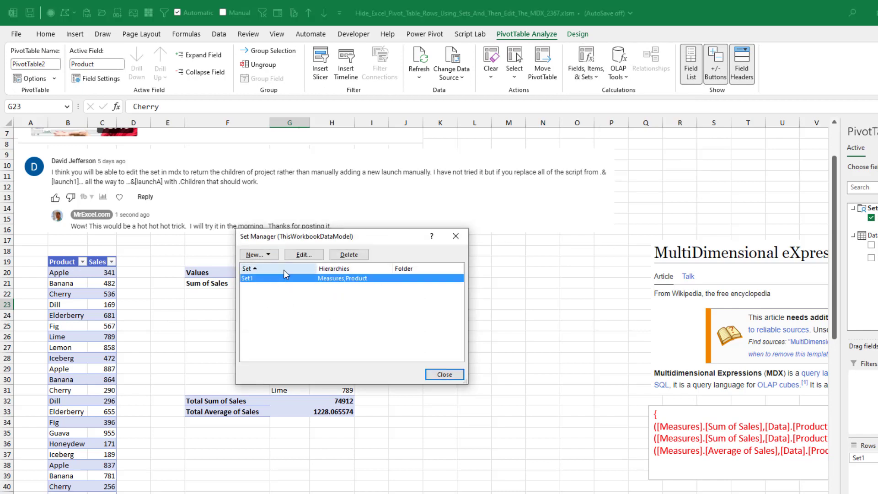
pyautogui.click(300, 254)
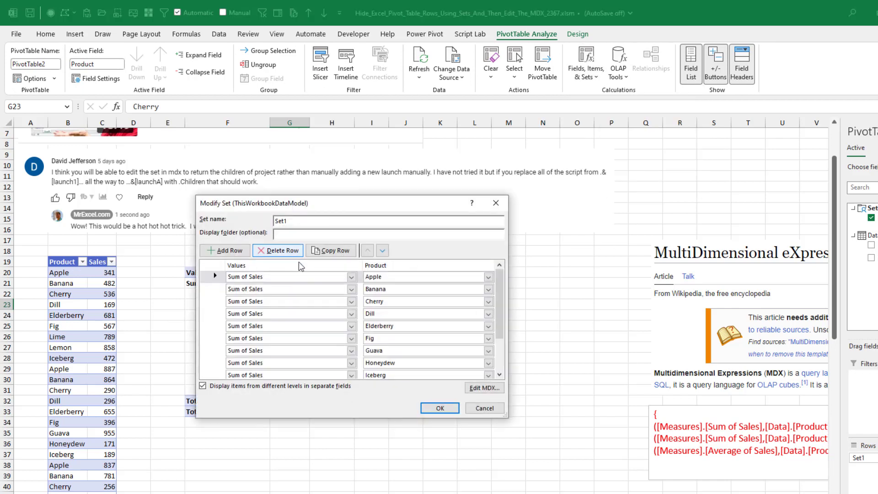
pyautogui.click(479, 392)
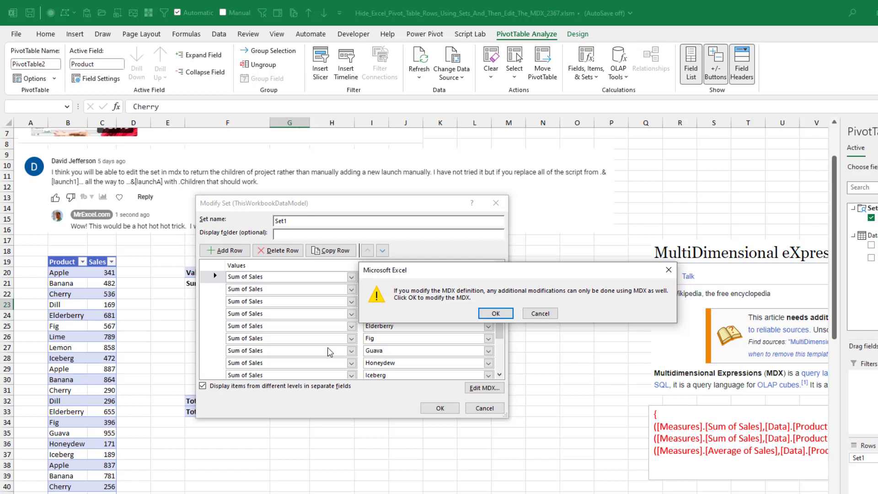
pyautogui.click(496, 314)
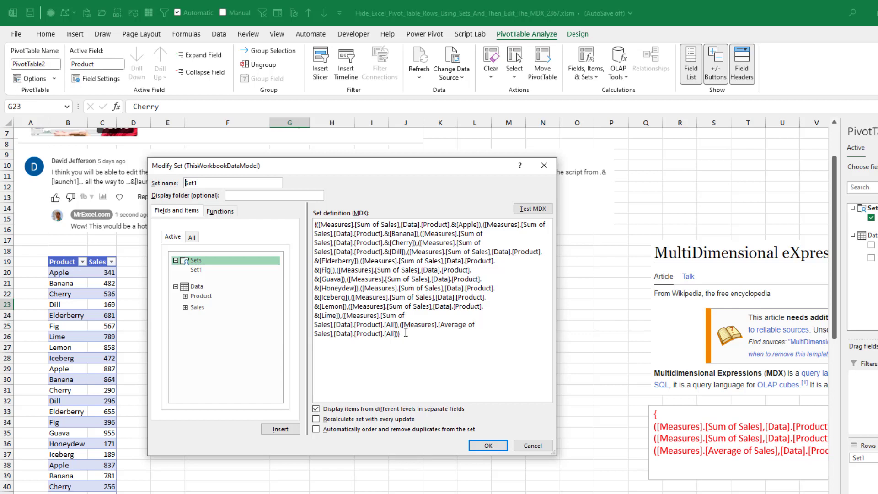
pyautogui.moveTo(402, 334); pyautogui.dragTo(280, 218)
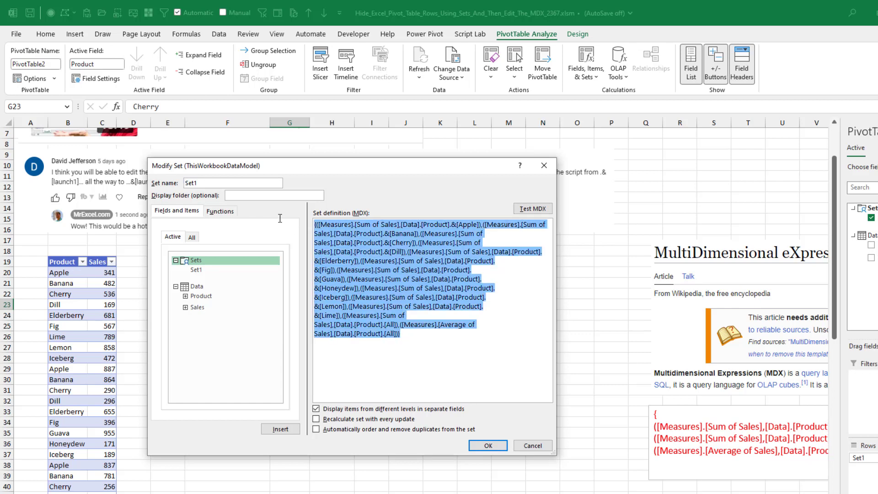
pyautogui.write('{ ([Measures].[Sum of Sales],[Data].[Product].Children), ([Measures].[Sum of Sales],[Data].[Product].[All]), ([Measures].[Average of Sales],[Data].[Product].[All])}')
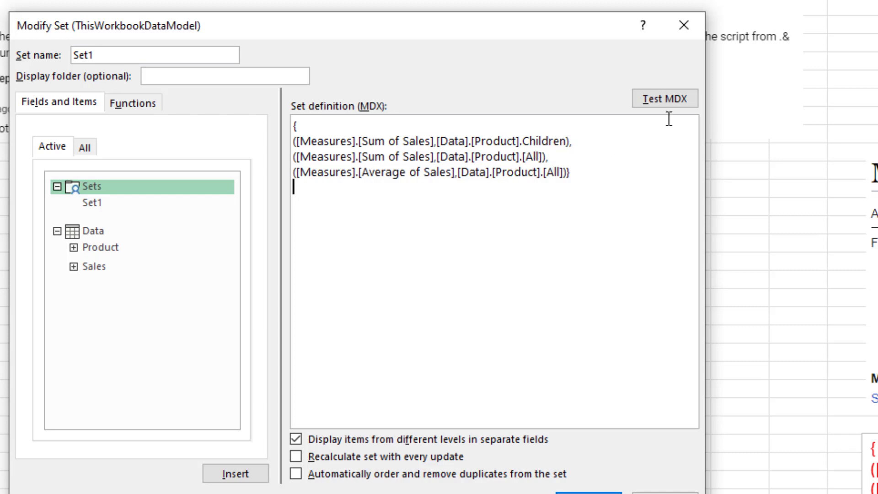
# Step: Test Set1's MDX syntax, and save the set with recalculation on every update turned on
pyautogui.click(677, 103)
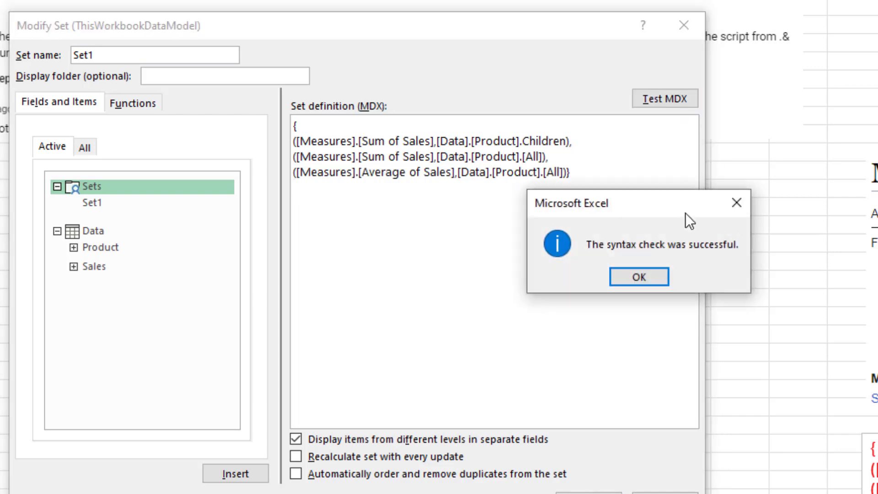
pyautogui.click(640, 276)
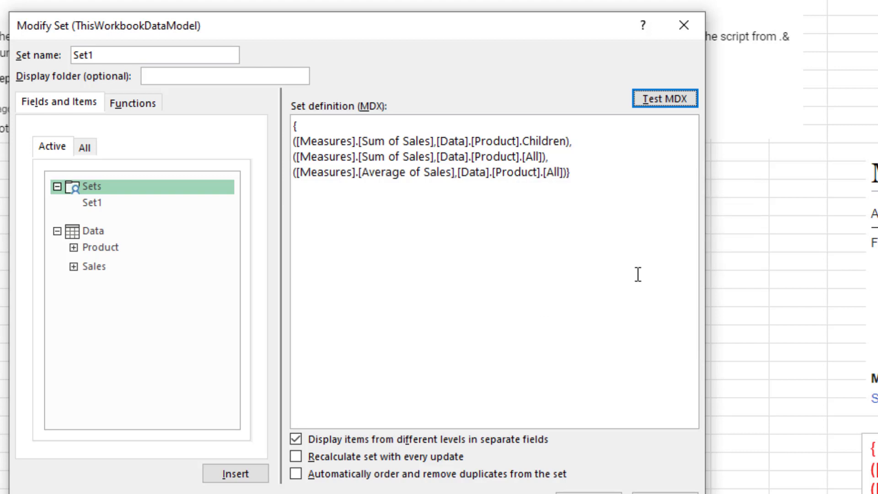
pyautogui.click(295, 457)
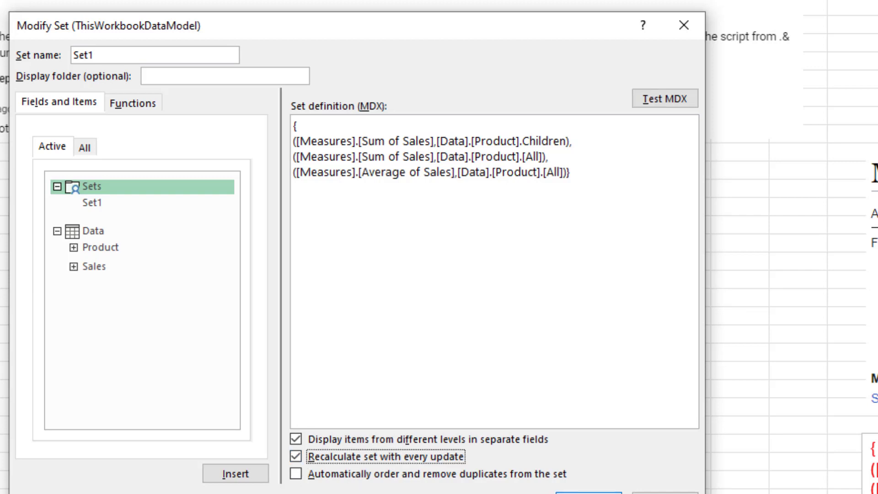
pyautogui.click(589, 492)
pyautogui.click(505, 381)
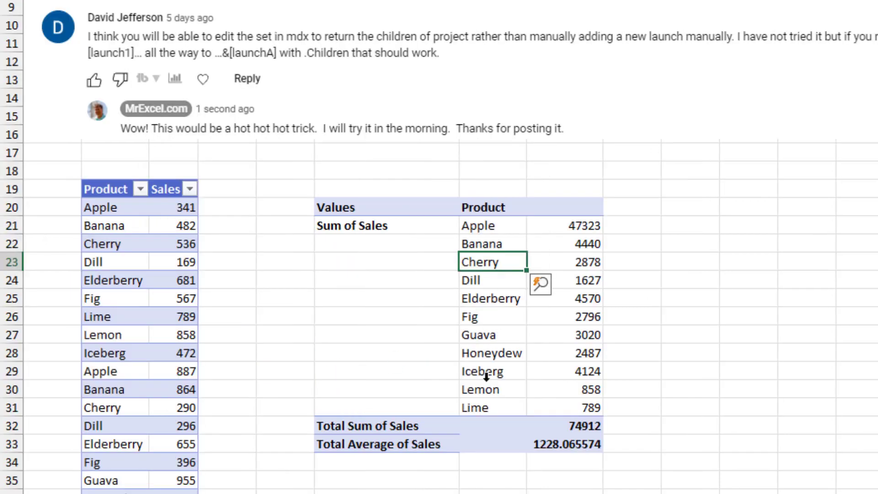
# Step: Overwrite the source table's row 25 with Mango and 999, and row 26 with Peach and 111
pyautogui.click(104, 299)
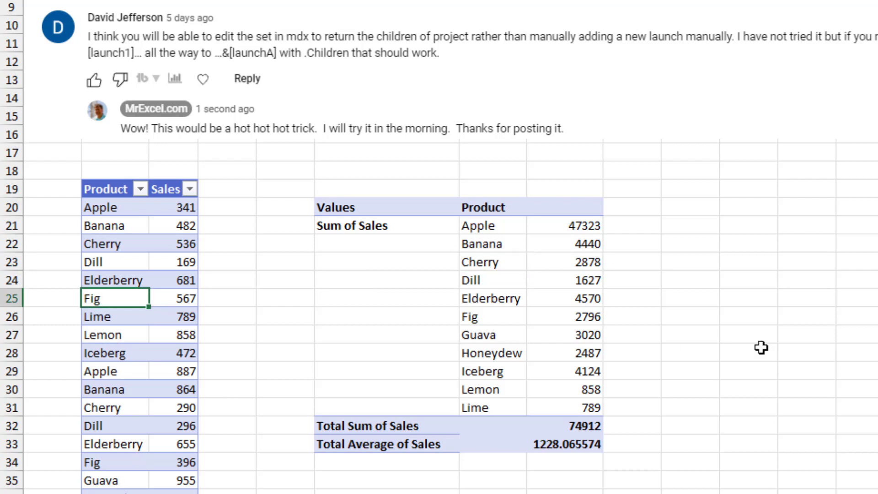
pyautogui.write('Mango')
pyautogui.press('Tab')
pyautogui.write('999')
pyautogui.press('Return')
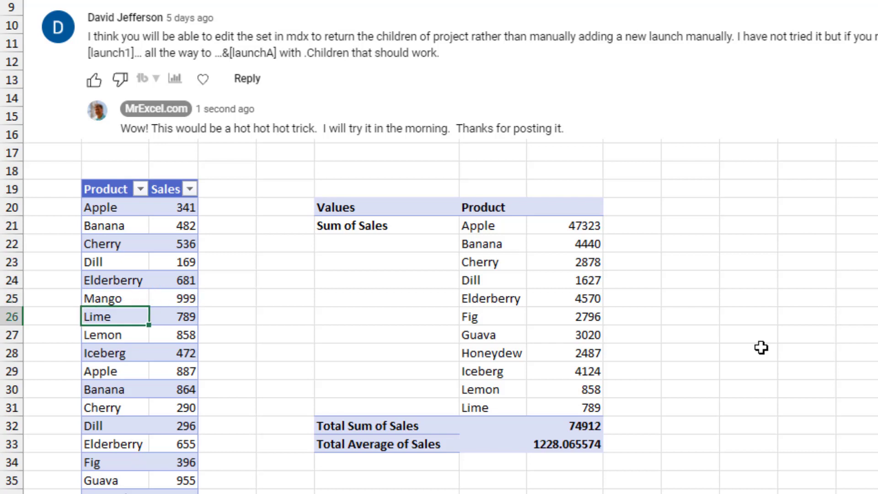
pyautogui.write('Peach')
pyautogui.press('Tab')
pyautogui.write('111')
pyautogui.press('Down')
pyautogui.press('Up')
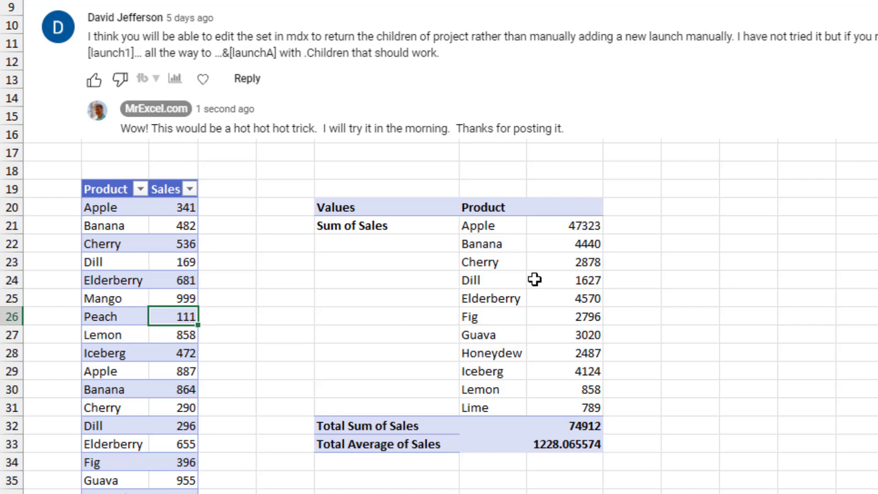
# Step: Refresh the PivotTable from the edited source table
pyautogui.click(504, 261)
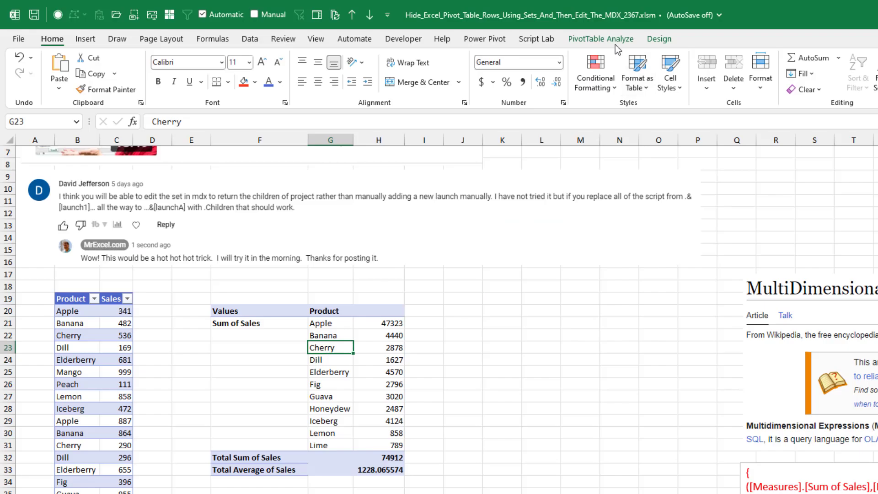
pyautogui.click(578, 41)
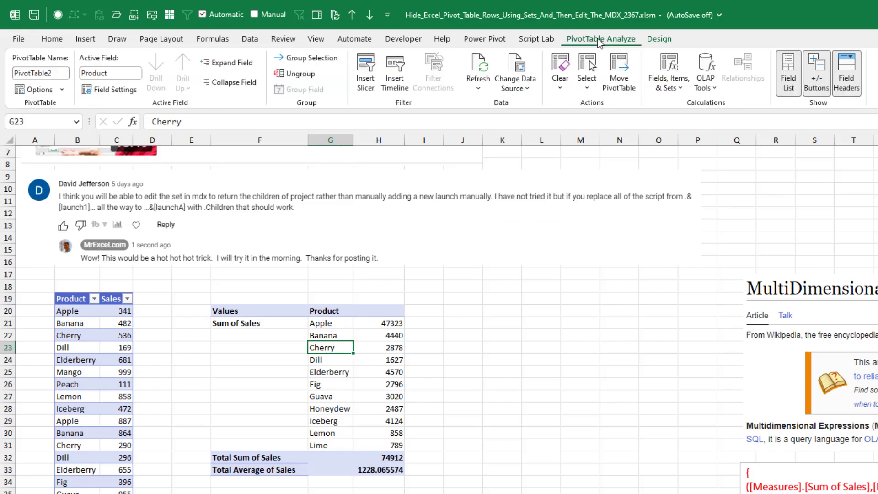
pyautogui.click(478, 64)
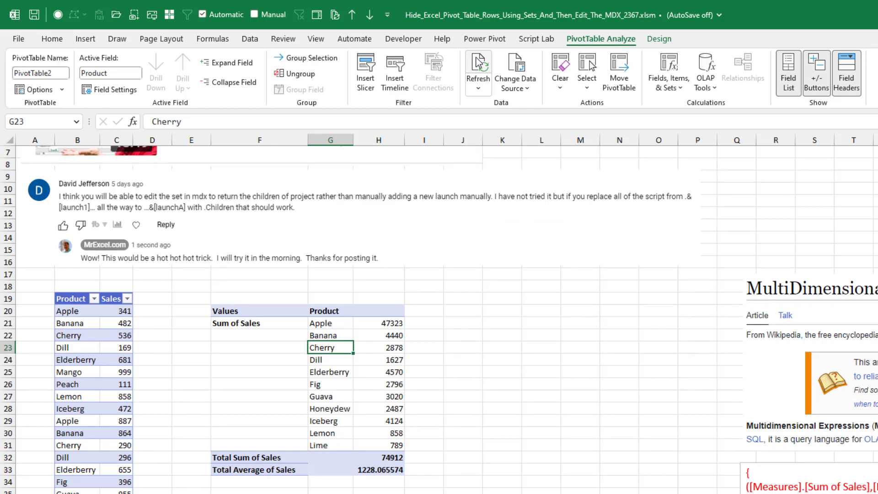